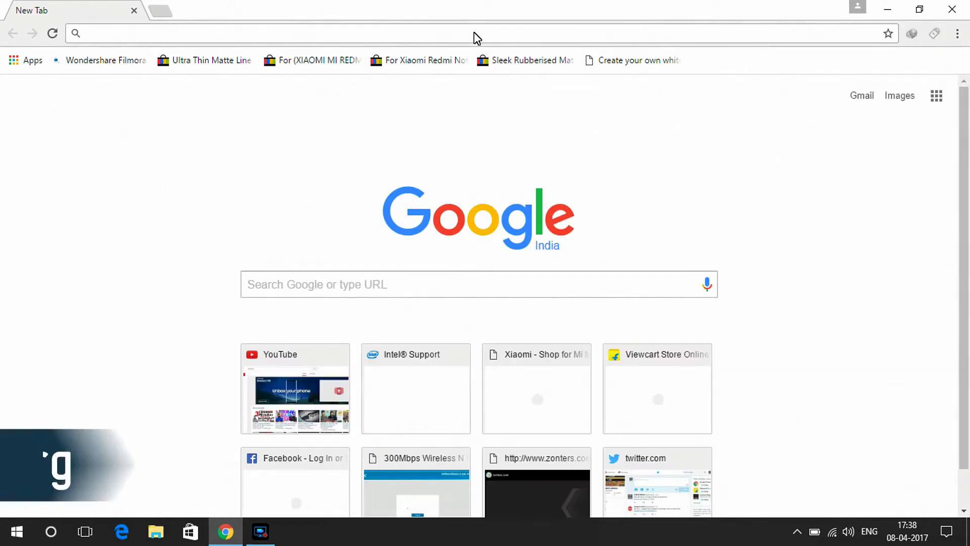
# Load videolan.org, note the latest version 2.2.4, and go to the VLC download page
pyautogui.write('videolan.org')
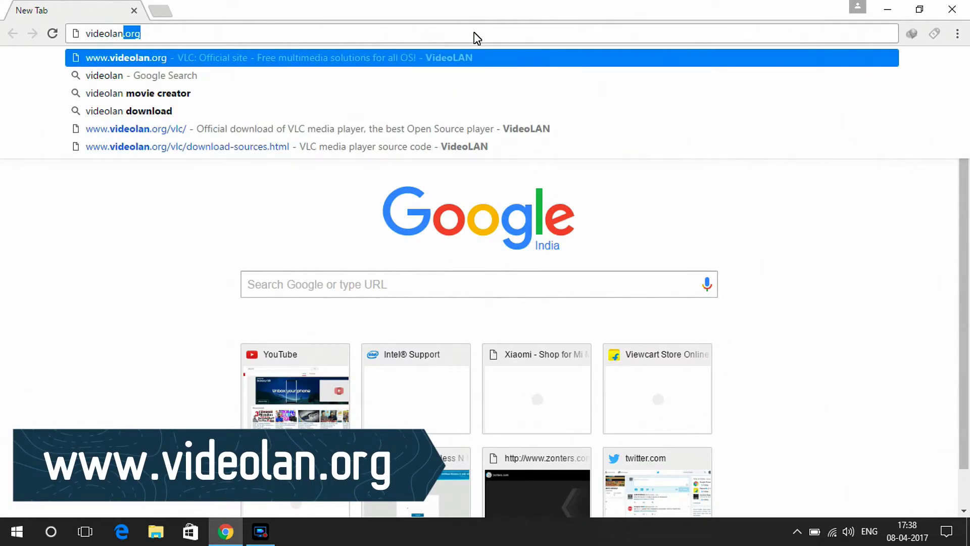
pyautogui.press('Return')
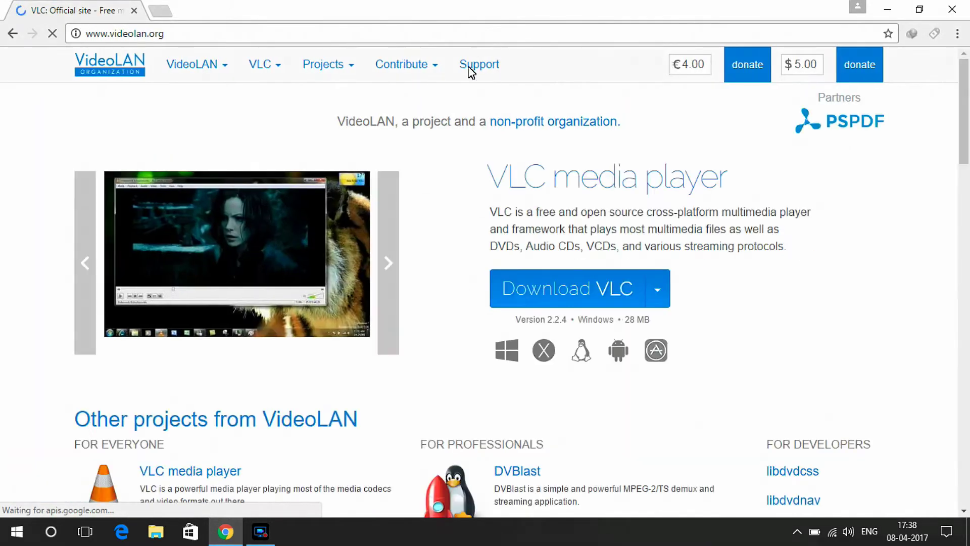
pyautogui.moveTo(515, 320); pyautogui.dragTo(573, 329)
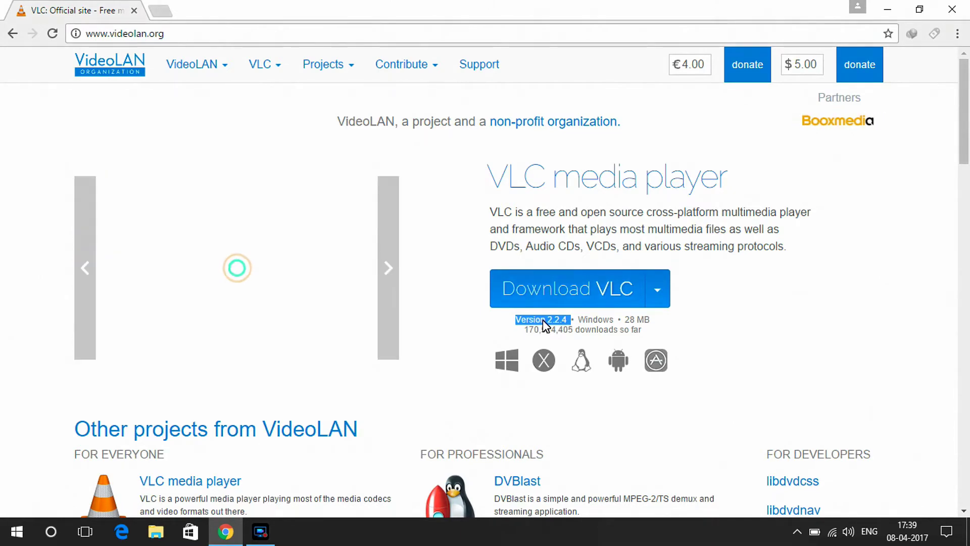
pyautogui.moveTo(262, 59)
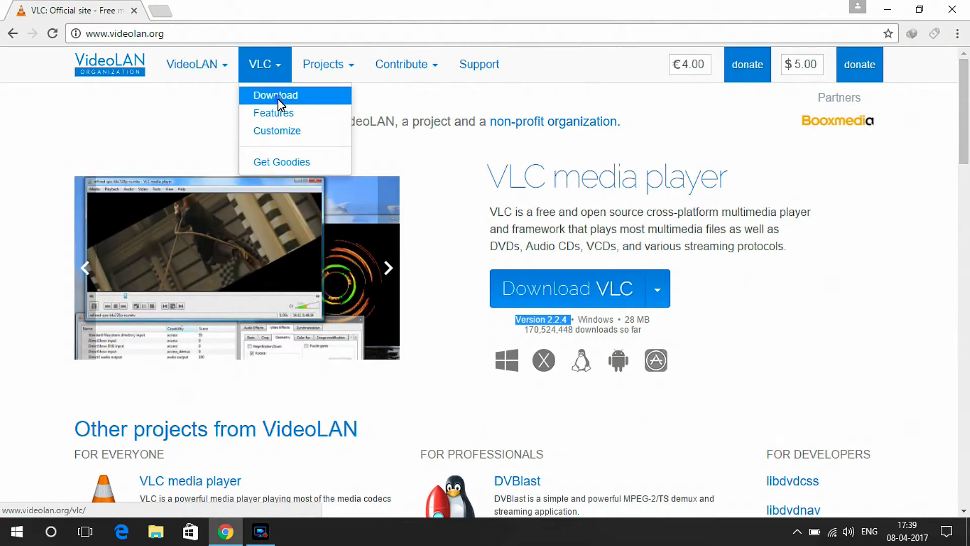
pyautogui.click(278, 98)
# Find the Older versions section and open the 2.1.5 release folder in the FTP archive
pyautogui.scroll(-4, 470, 258)
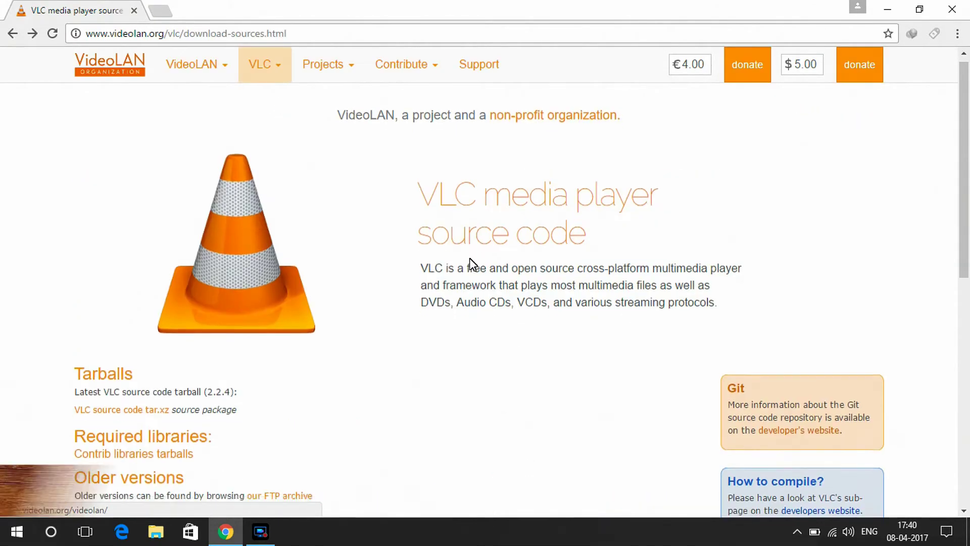
pyautogui.scroll(-1, 404, 265)
pyautogui.scroll(1, 316, 247)
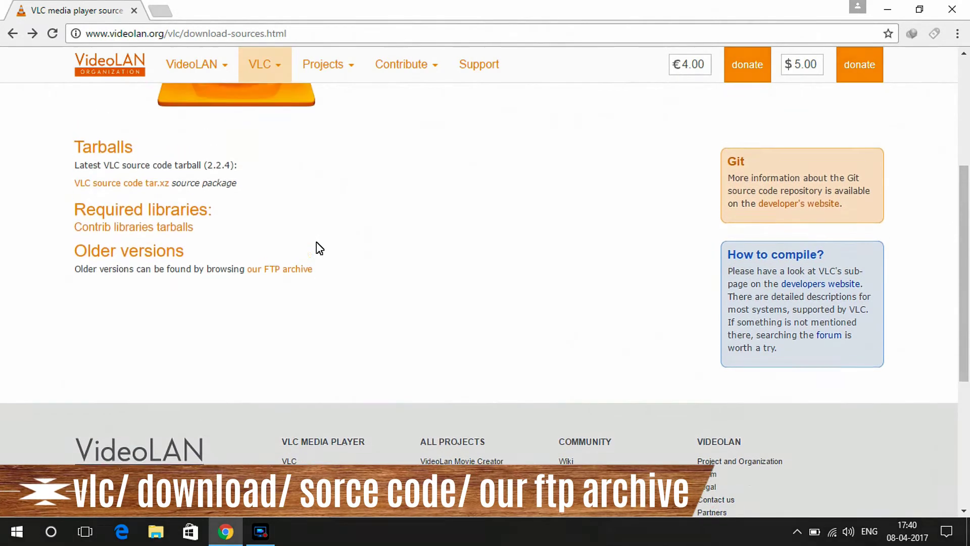
pyautogui.tripleClick(75, 272)
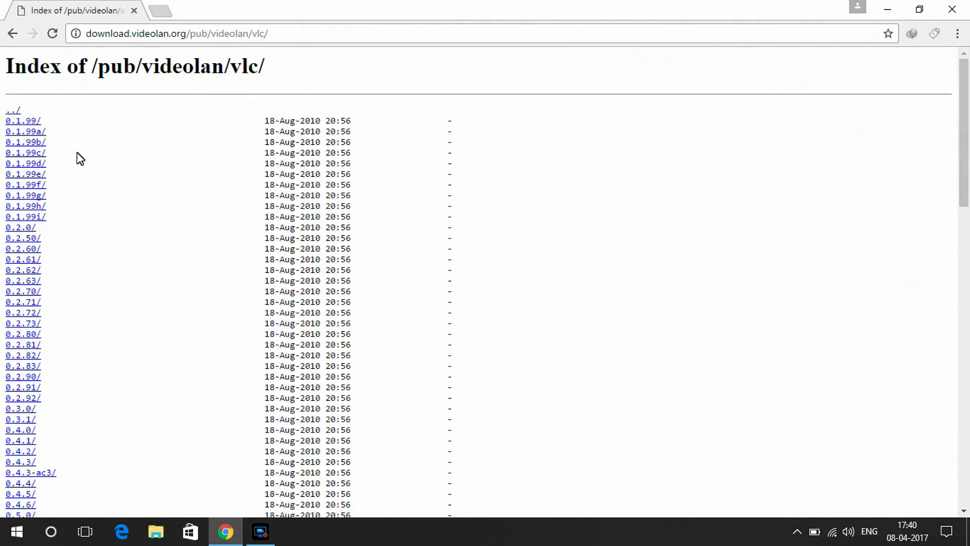
pyautogui.scroll(-15, 21, 204)
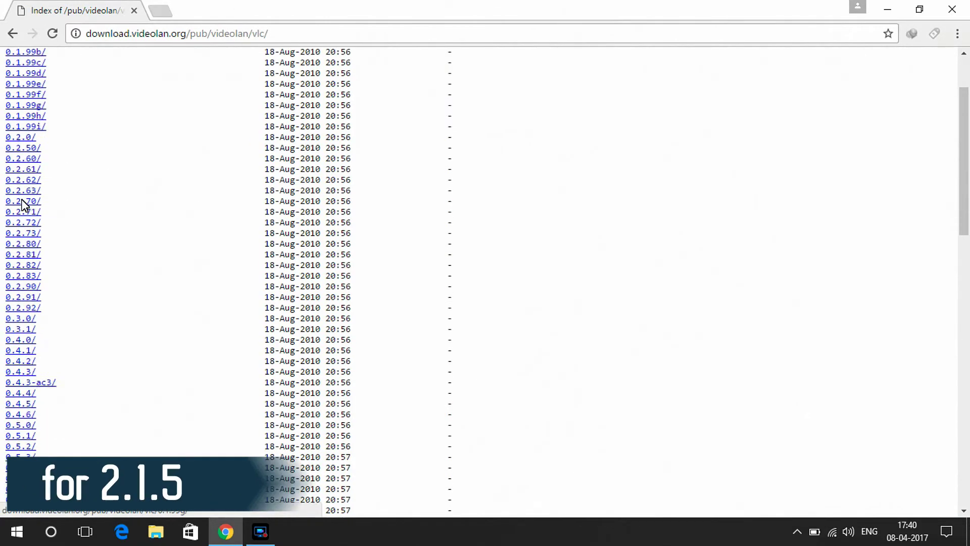
pyautogui.scroll(-1, 21, 204)
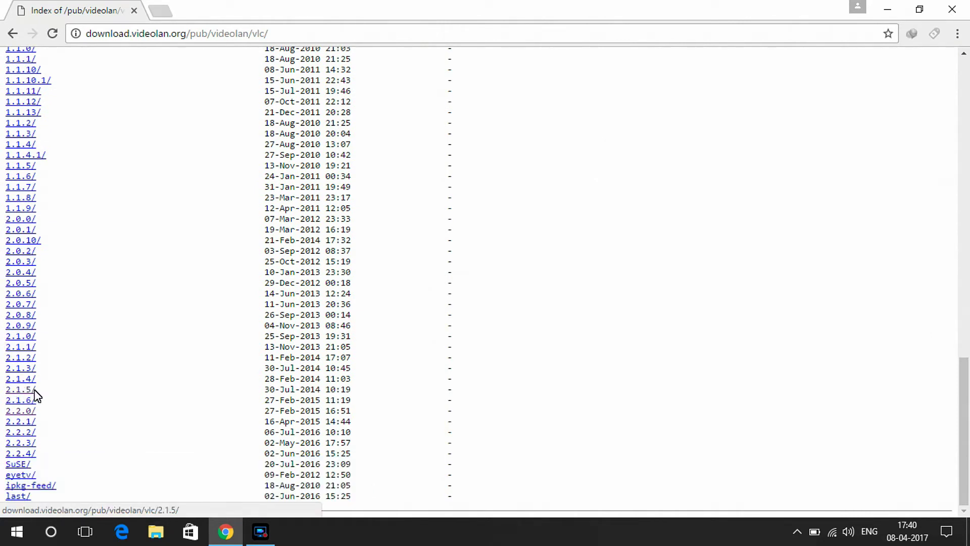
pyautogui.click(18, 390)
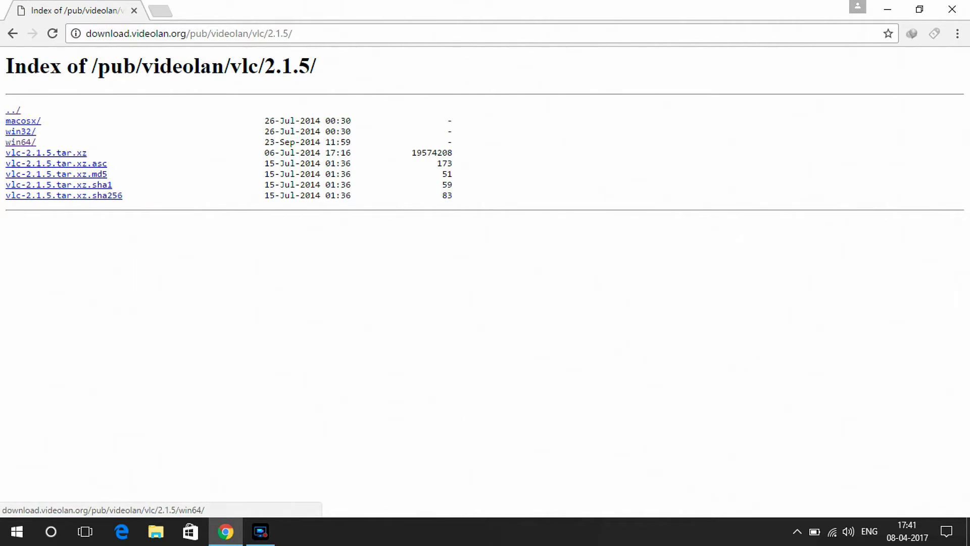
# Download vlc-2.1.5-win64.exe from the win64 folder and start the download
pyautogui.click(19, 141)
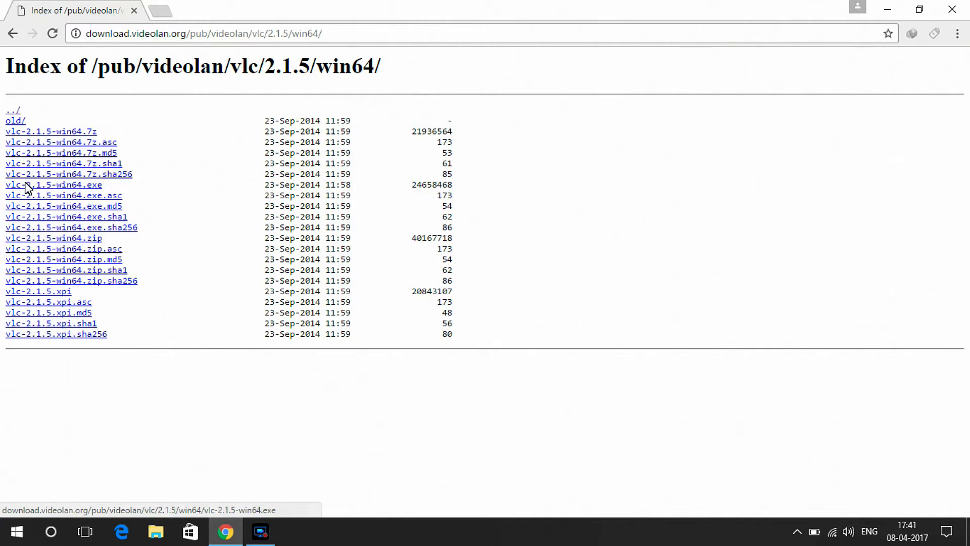
pyautogui.click(90, 188)
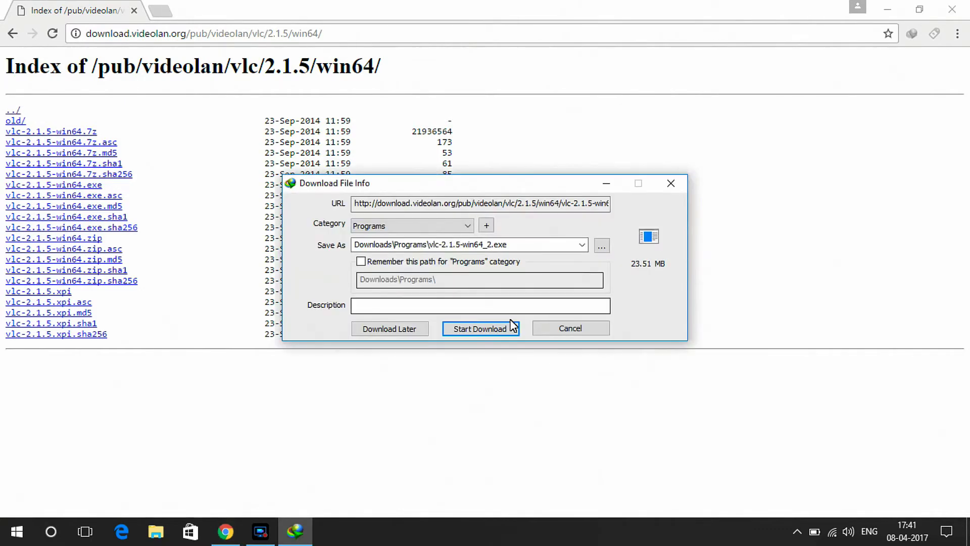
pyautogui.click(511, 322)
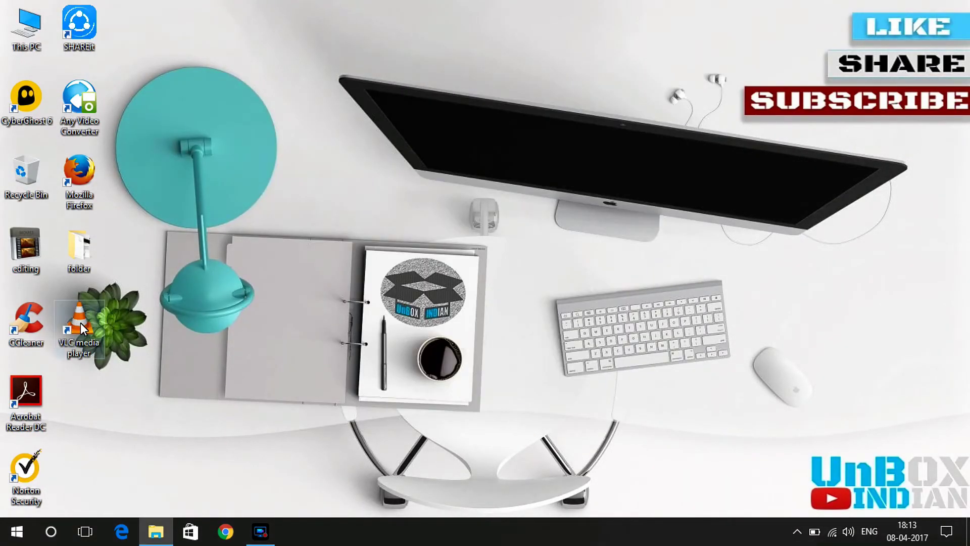
# Launch VLC, open a Desktop capture device, and choose Convert instead of Play
pyautogui.doubleClick(81, 322)
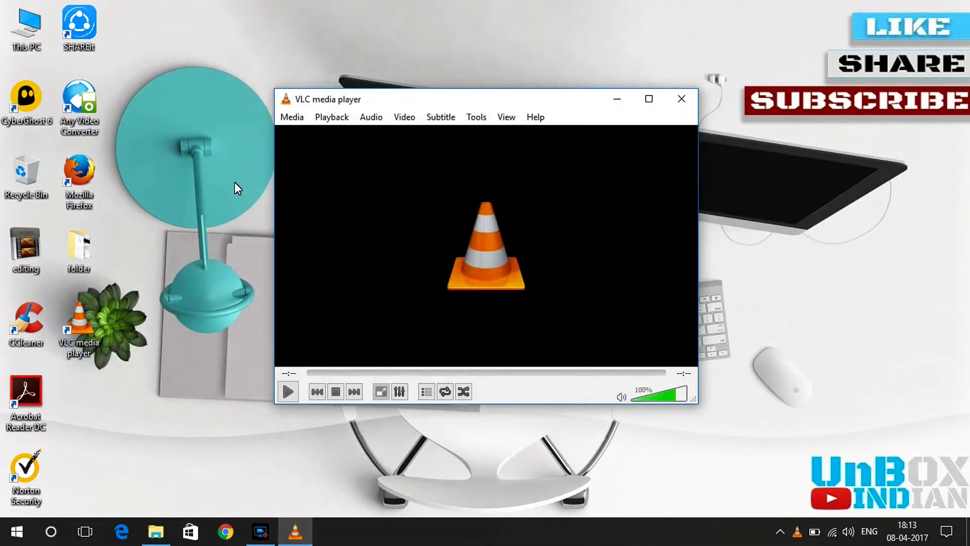
pyautogui.click(291, 117)
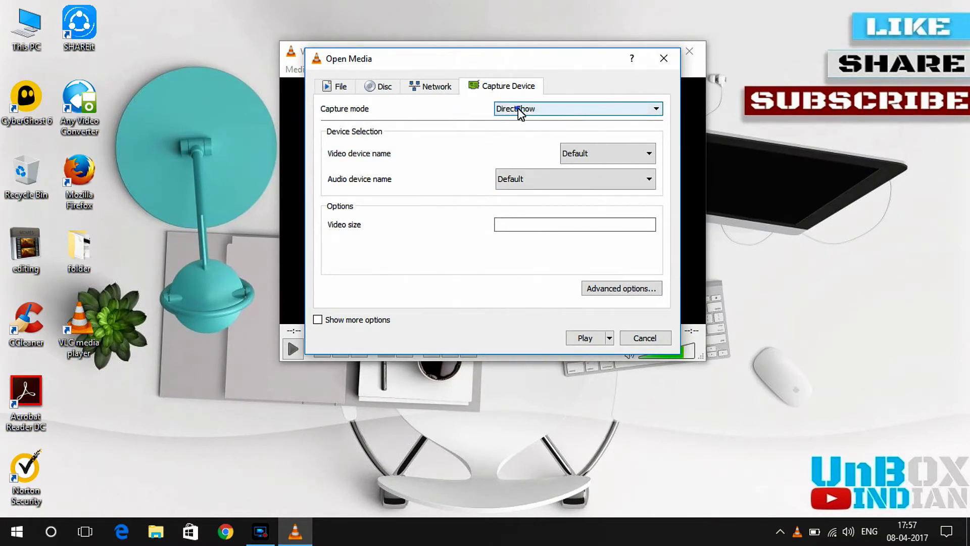
pyautogui.click(520, 112)
pyautogui.click(515, 141)
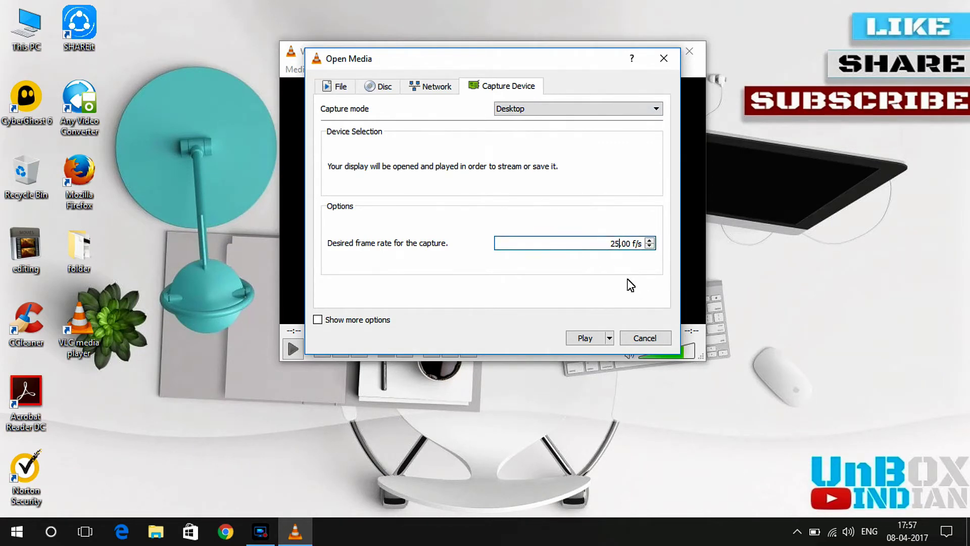
pyautogui.click(609, 337)
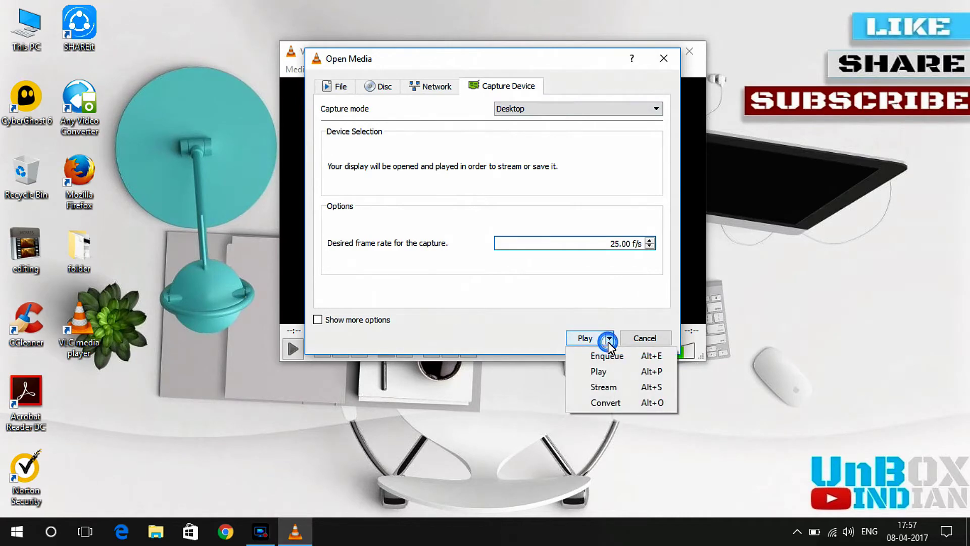
pyautogui.click(627, 409)
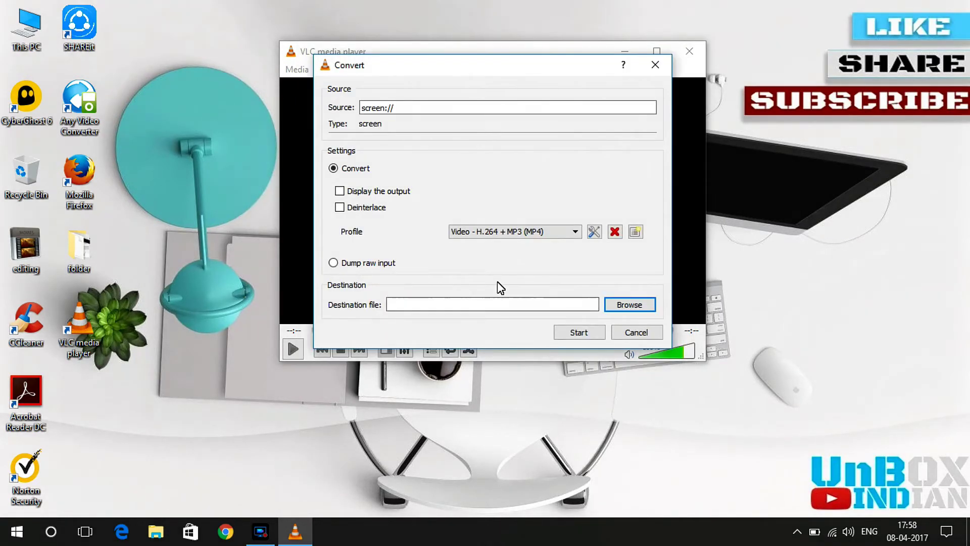
# Check the H.264 + MP3 (MP4) profile's video, audio and MP4/MOV container settings, then save it
pyautogui.click(593, 231)
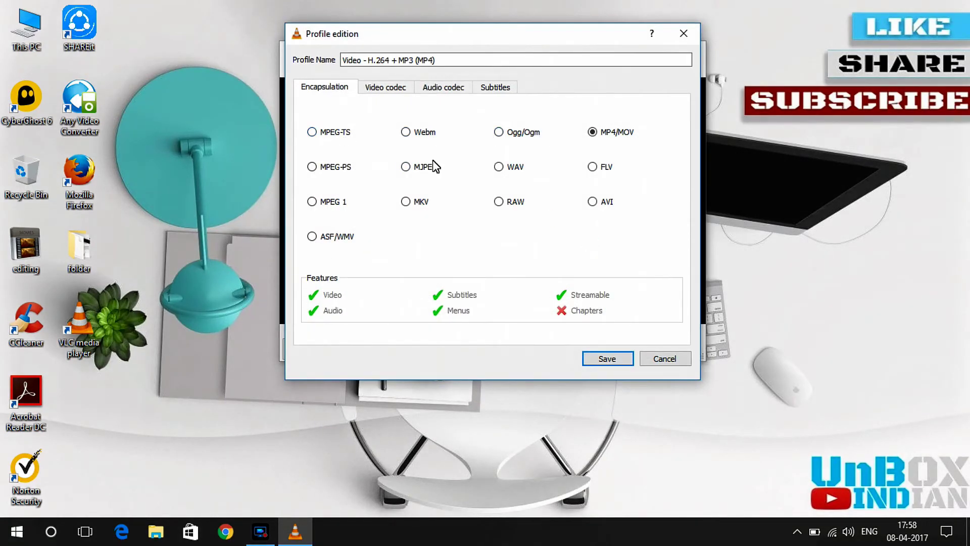
pyautogui.click(375, 87)
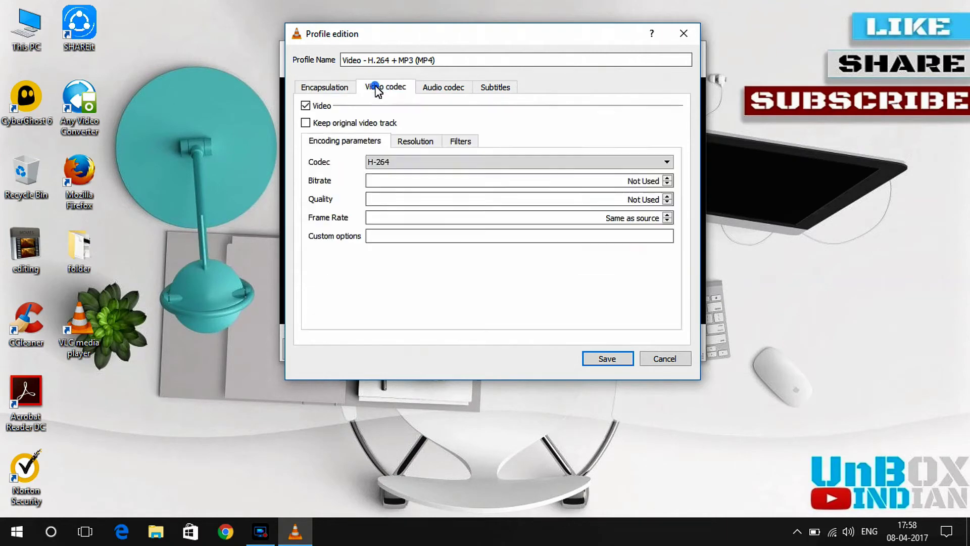
pyautogui.click(447, 93)
pyautogui.click(346, 92)
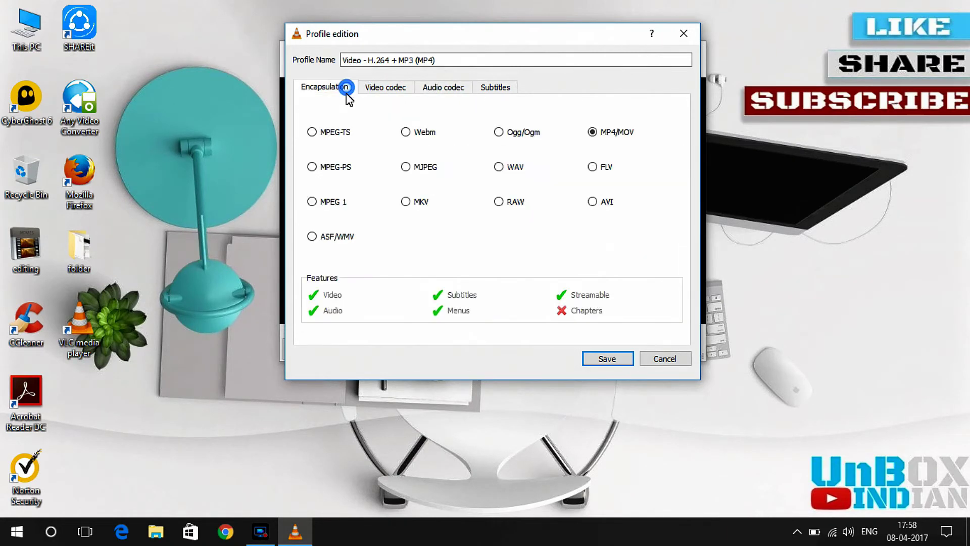
pyautogui.click(605, 360)
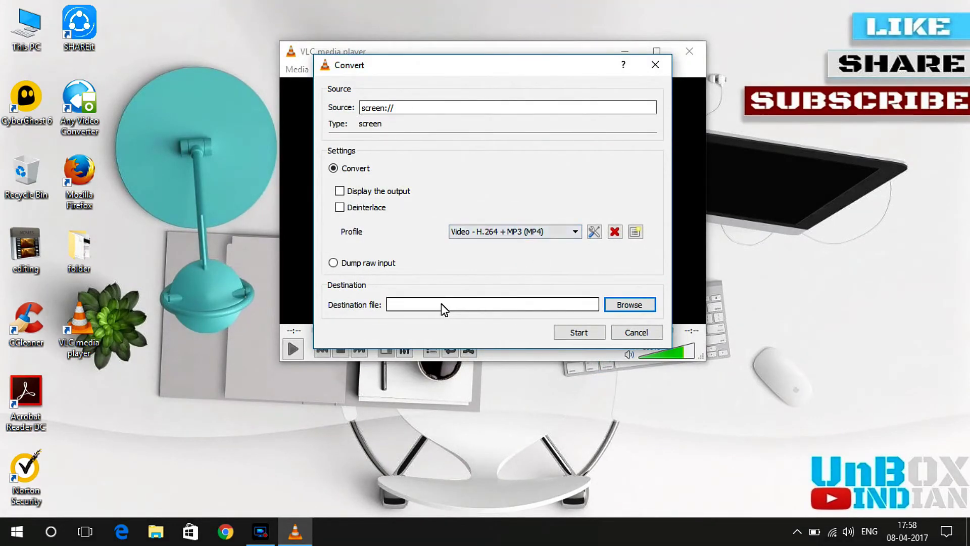
# Set the destination to 'vlc recording' in the Videos folder and start the capture
pyautogui.click(608, 305)
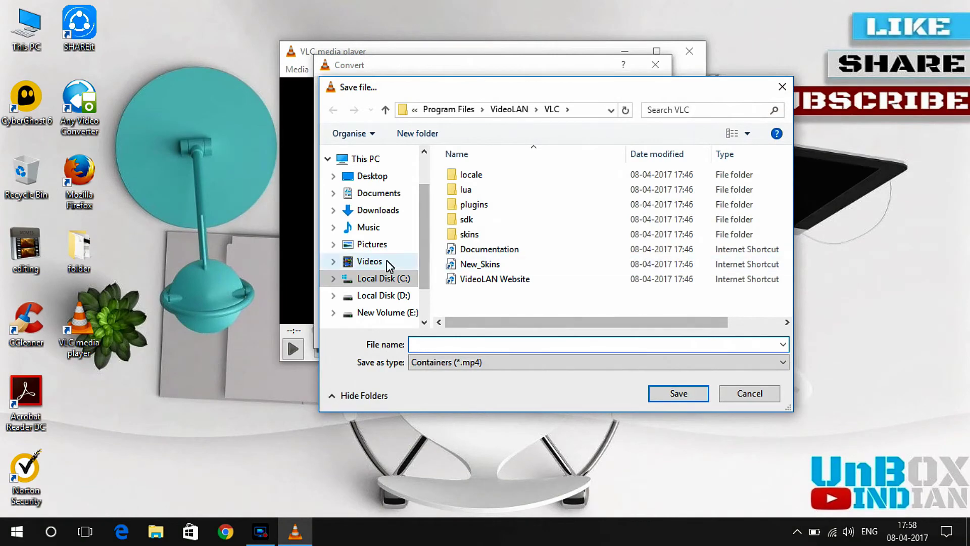
pyautogui.click(369, 261)
pyautogui.click(576, 343)
pyautogui.write('vlc re')
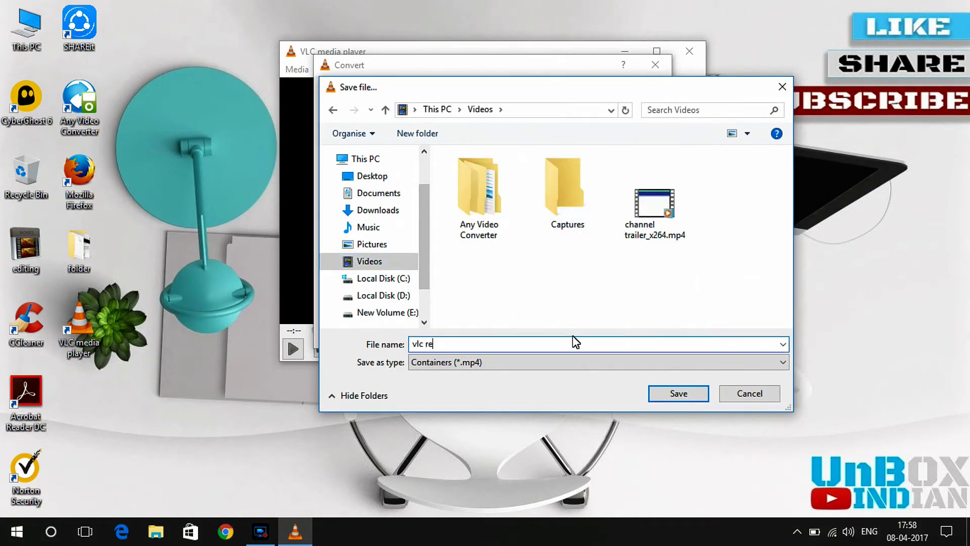
pyautogui.write('ng')
pyautogui.click(659, 398)
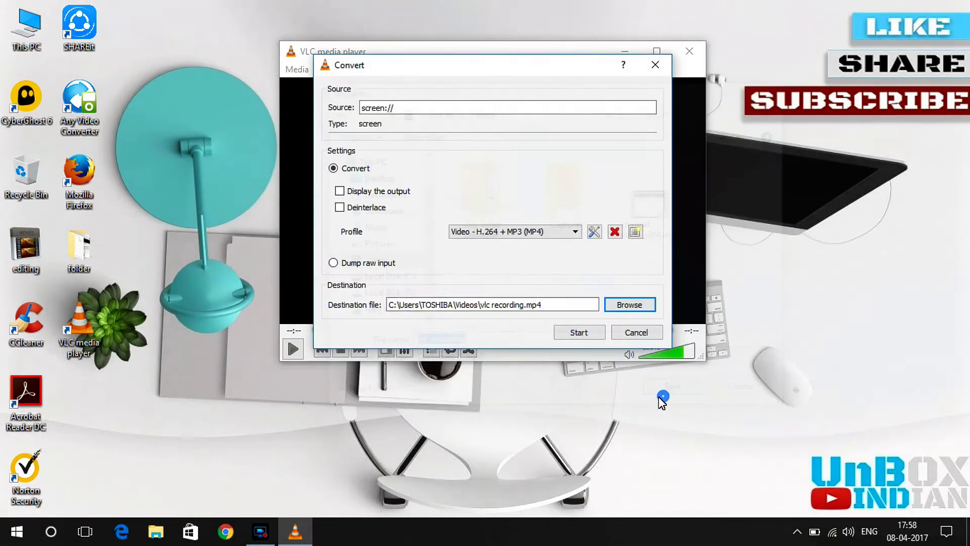
pyautogui.click(579, 333)
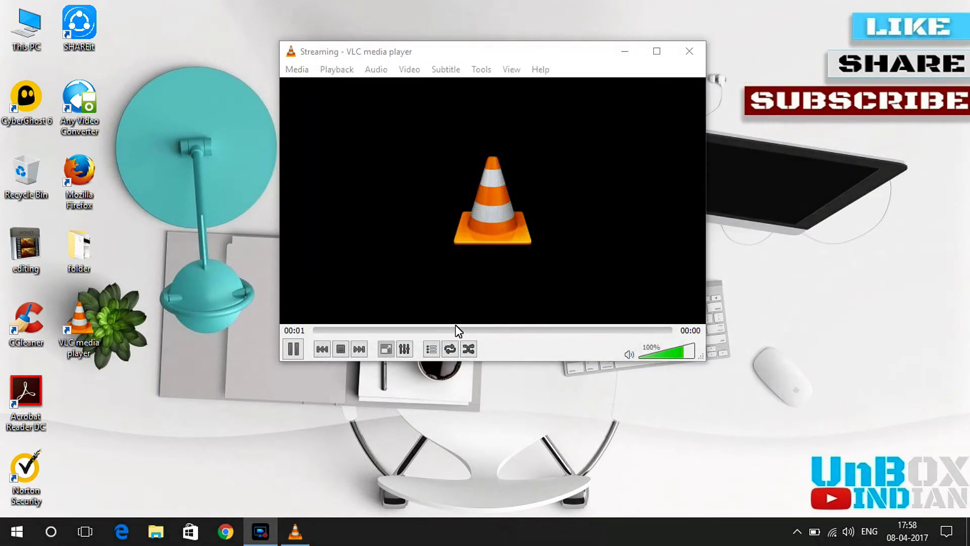
# Minimize VLC and open moto thum.jpg from the Pictures folder via This PC
pyautogui.click(624, 51)
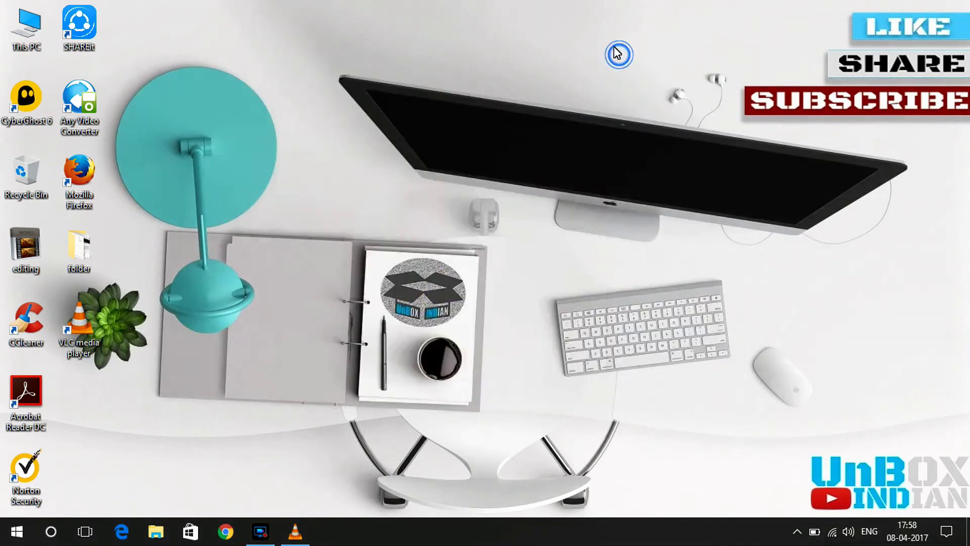
pyautogui.doubleClick(43, 46)
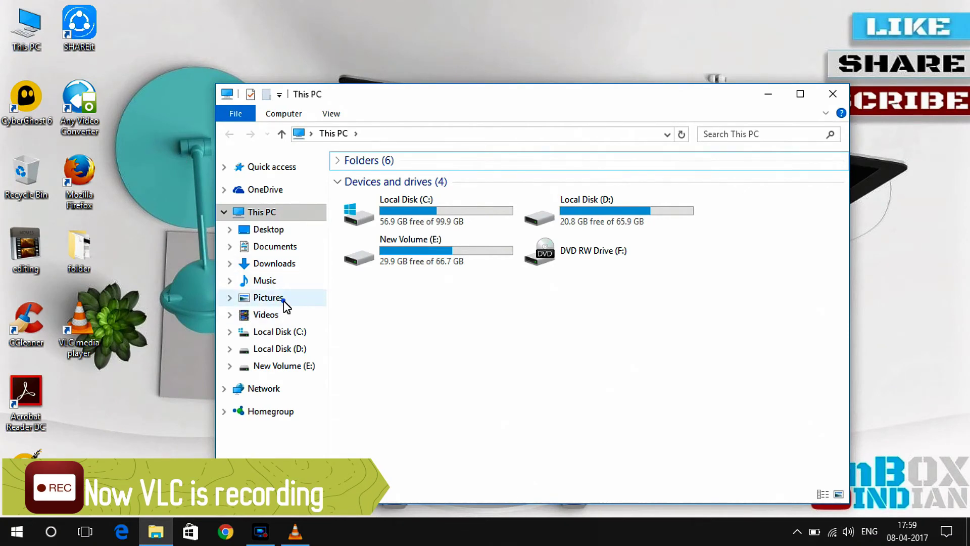
pyautogui.click(286, 301)
pyautogui.doubleClick(526, 214)
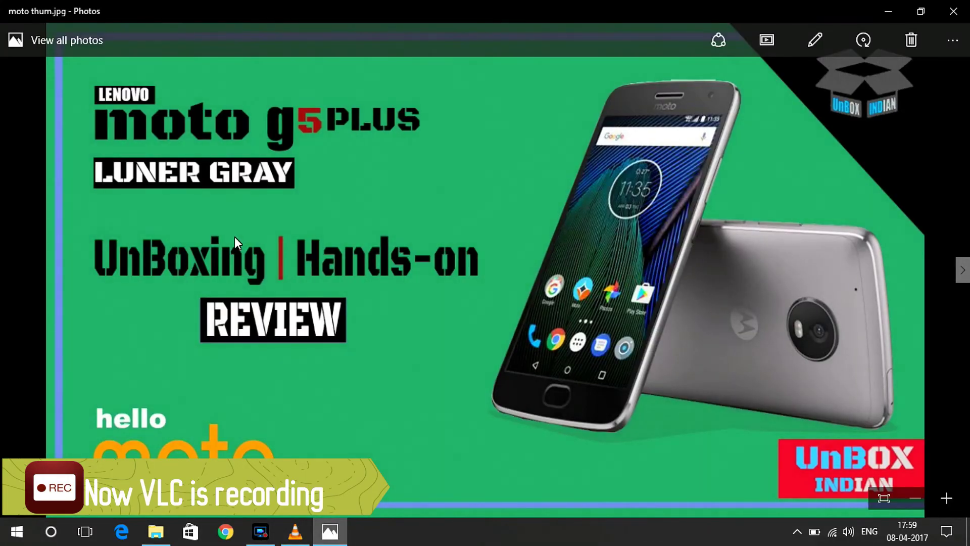
# Close the photo viewer and Explorer, bring VLC back, and stop the screen recording
pyautogui.click(965, 5)
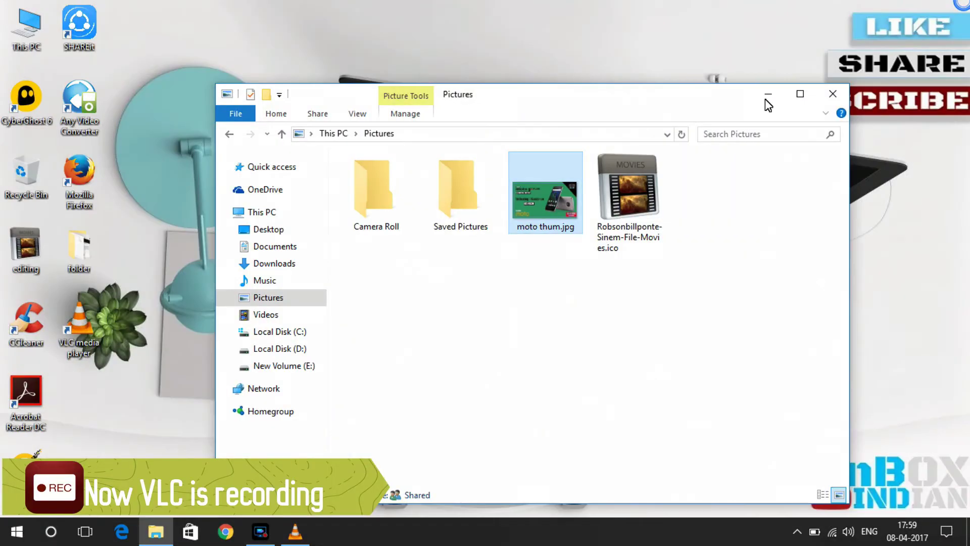
pyautogui.click(766, 95)
pyautogui.click(303, 532)
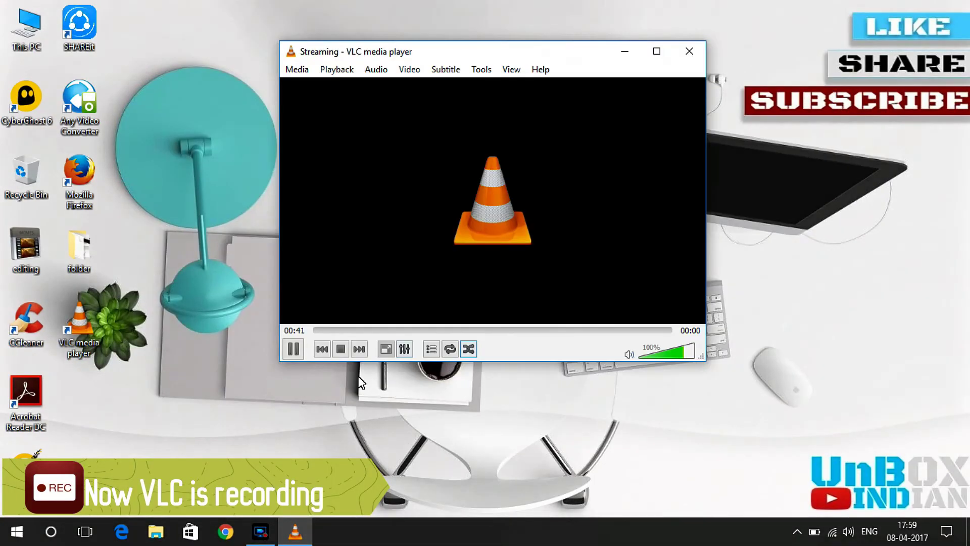
pyautogui.click(341, 355)
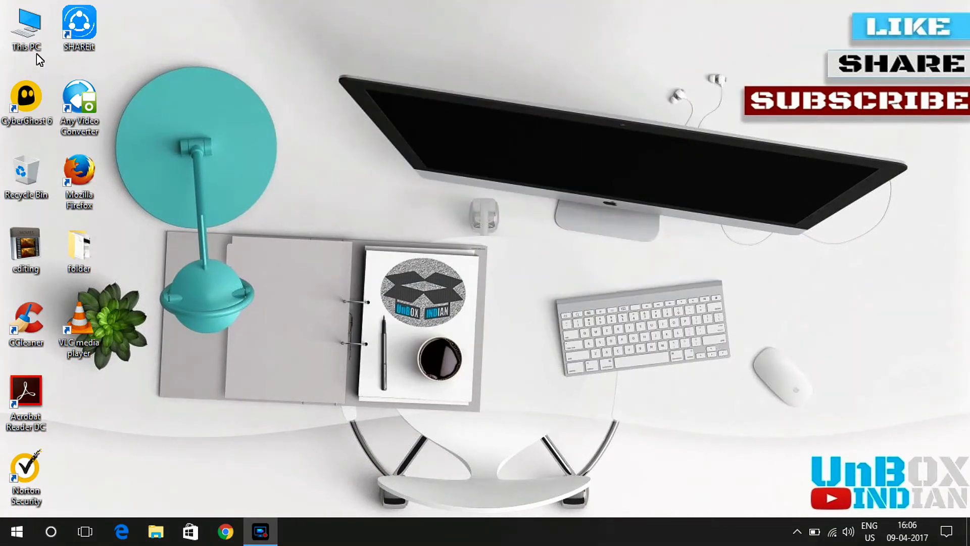
# Play vlc recording.mp4 from Videos in Windows Media Player, then close the player
pyautogui.doubleClick(27, 30)
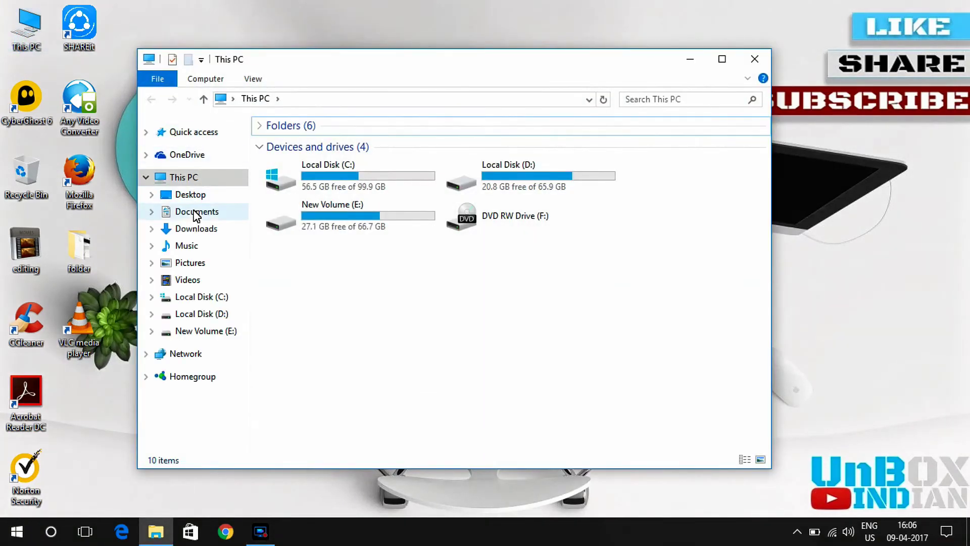
pyautogui.click(204, 279)
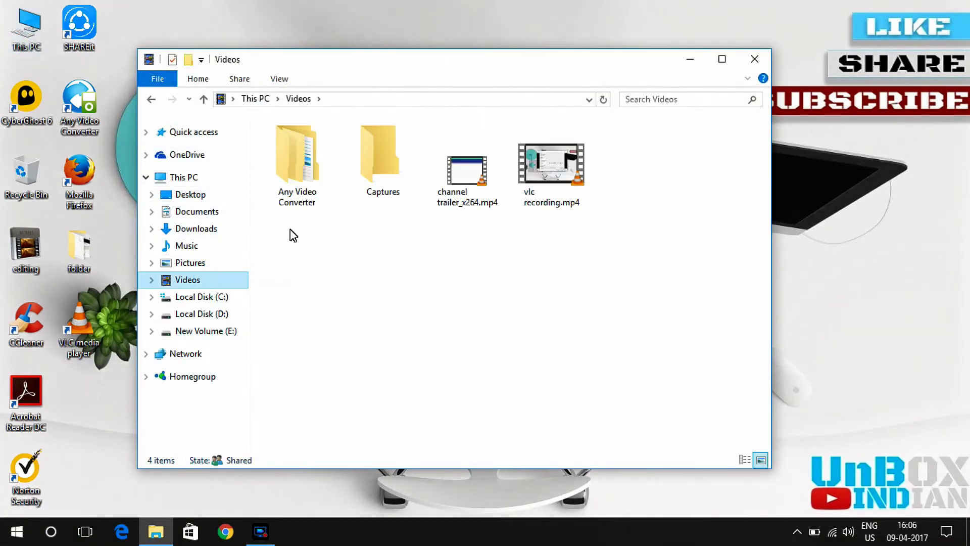
pyautogui.moveTo(542, 205)
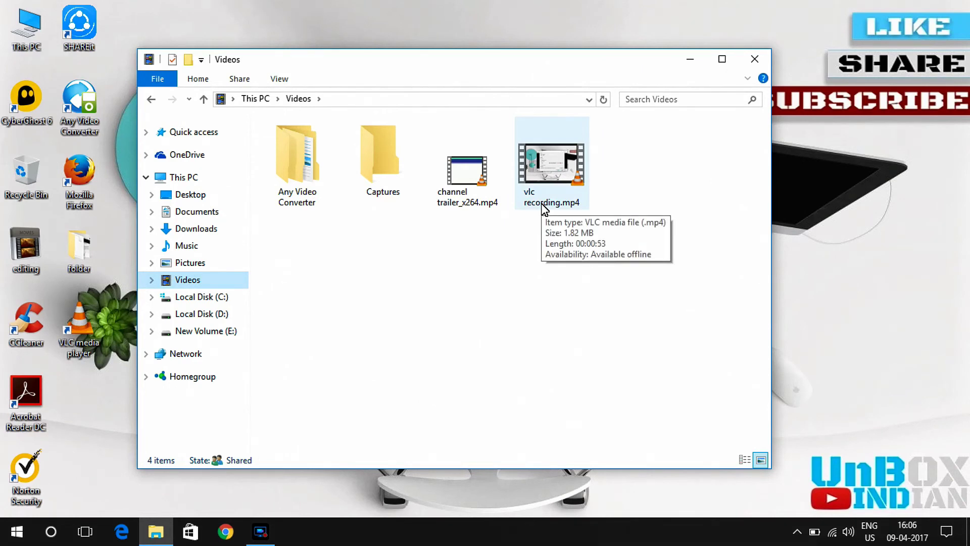
pyautogui.rightClick(541, 203)
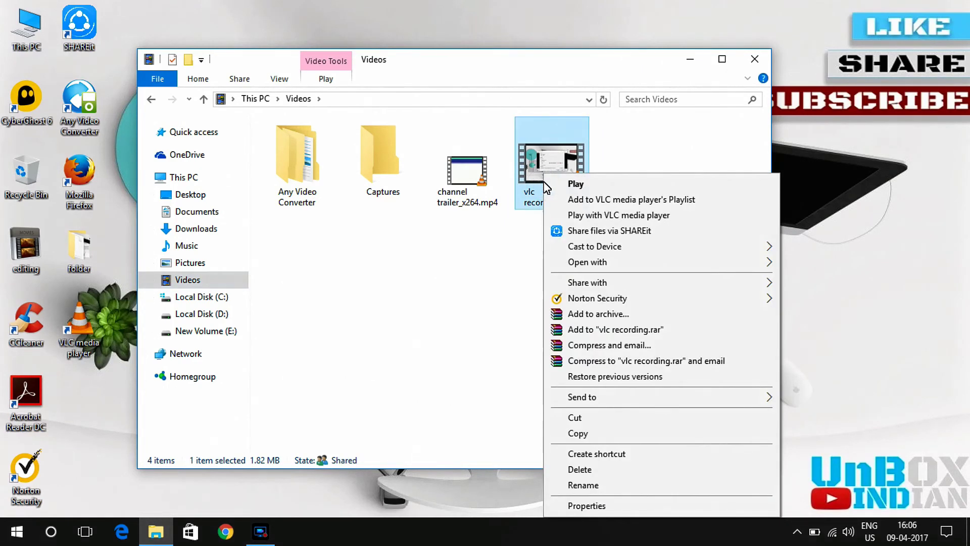
pyautogui.moveTo(765, 262)
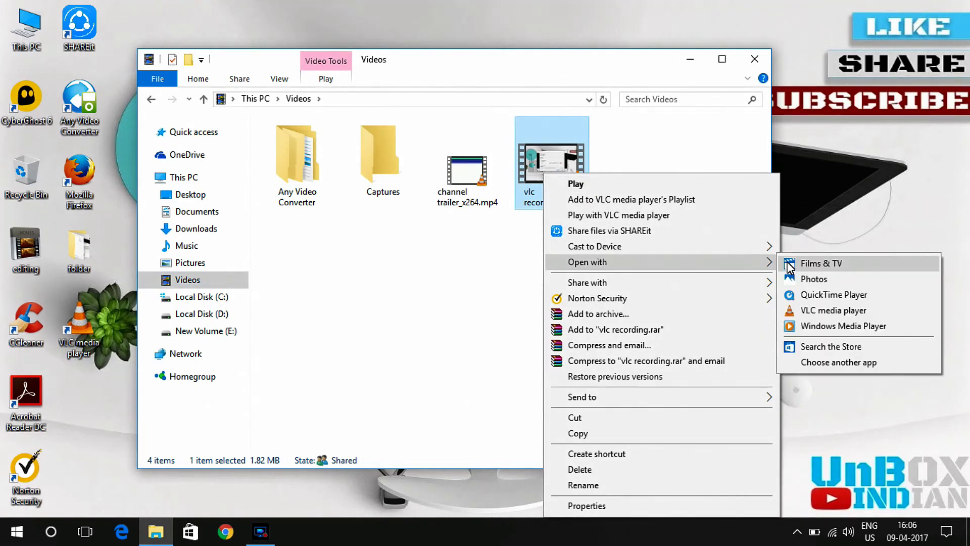
pyautogui.click(803, 327)
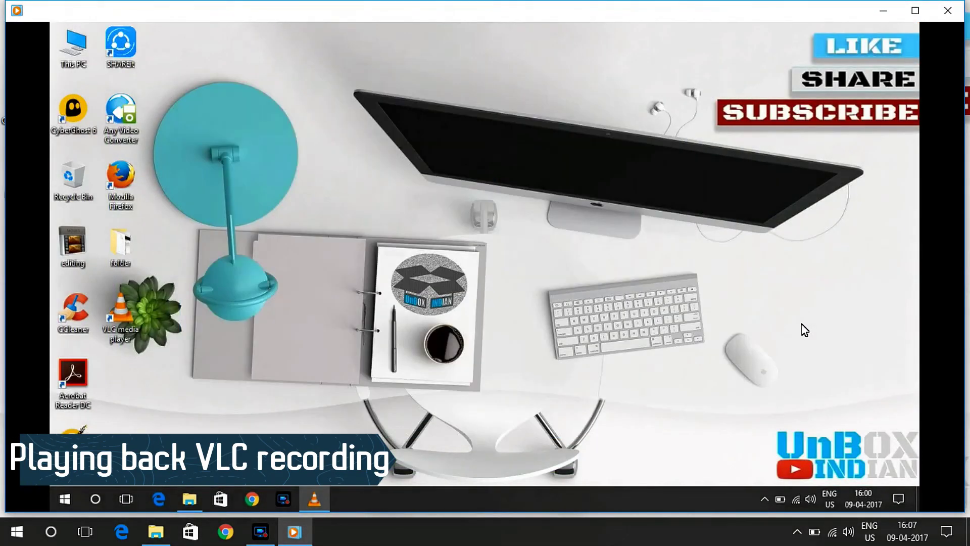
pyautogui.moveTo(862, 210)
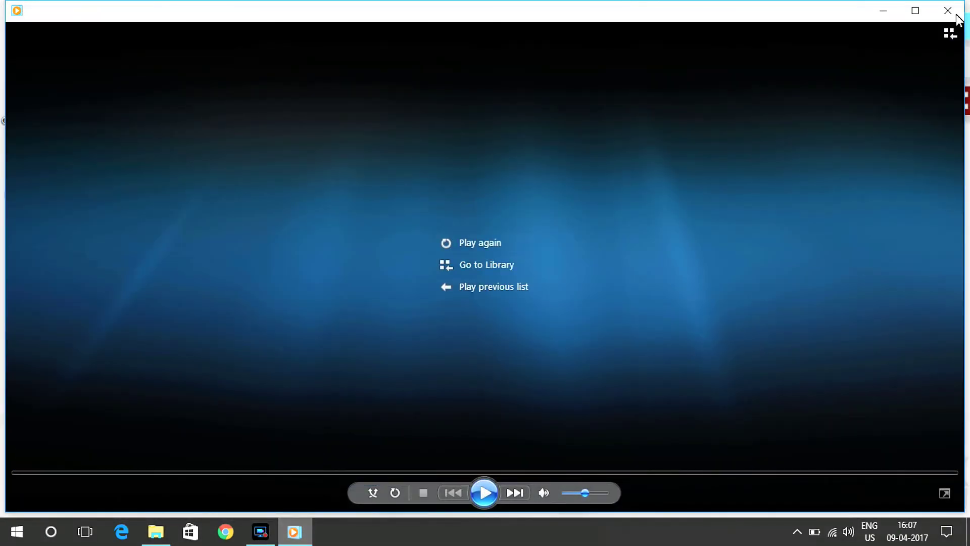
pyautogui.click(955, 15)
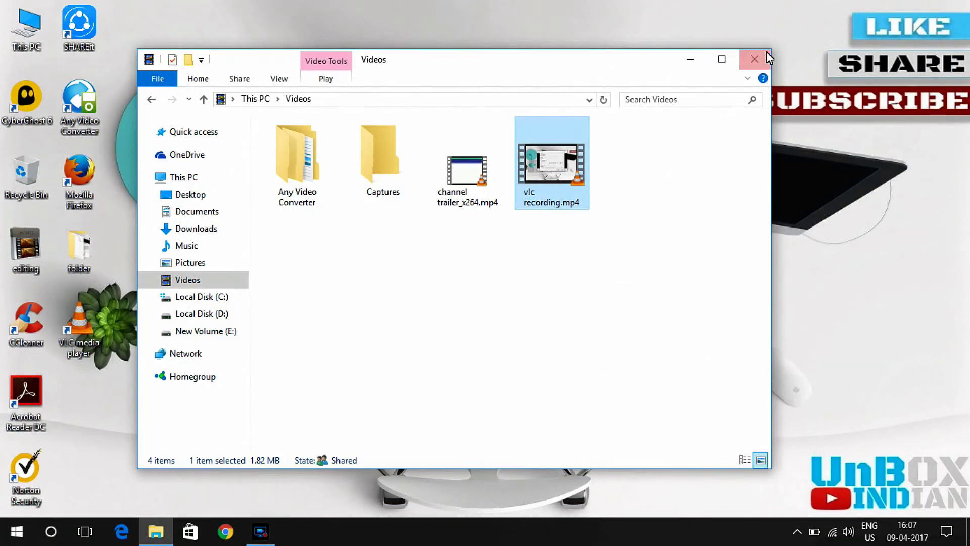
# Close the Videos File Explorer window
pyautogui.click(766, 56)
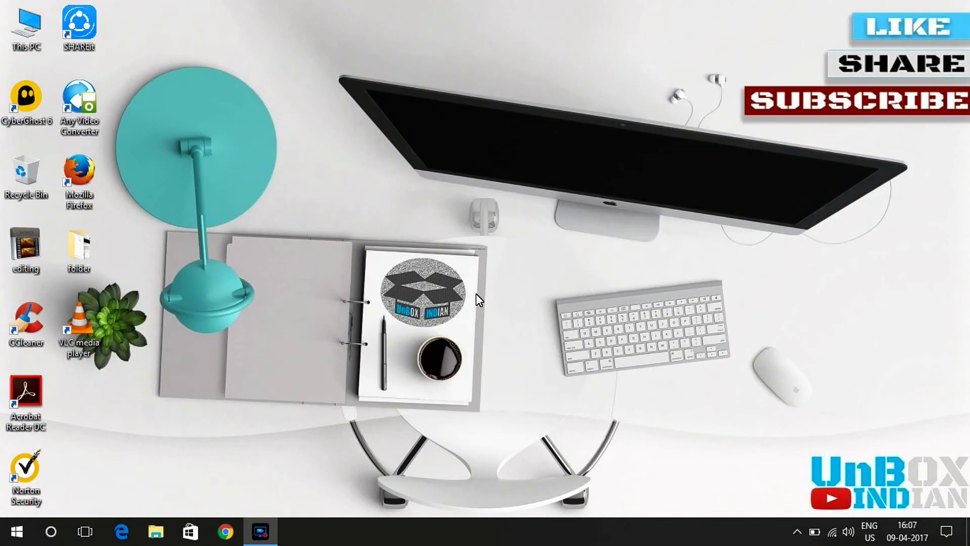